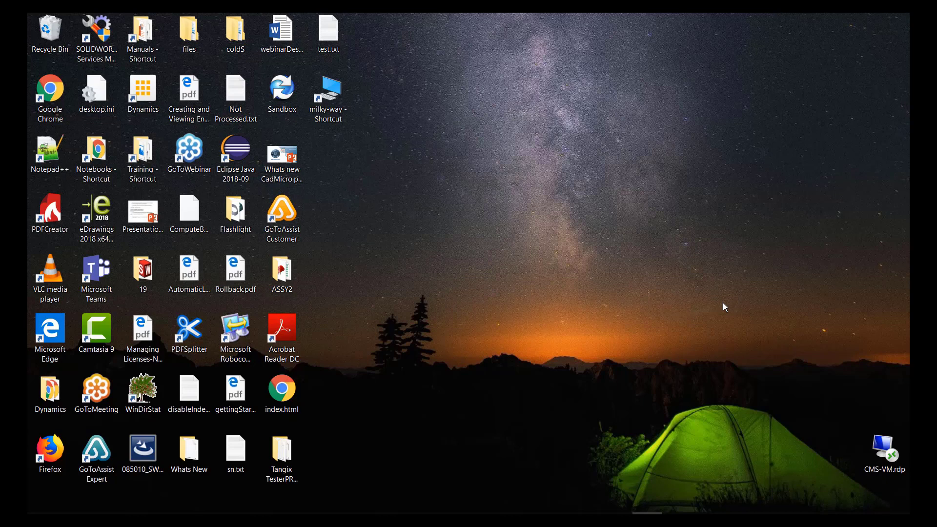
Open the folder C:\Program Files\SOLIDWORKS PDM\Data in a new File Explorer window.
key(super+e)
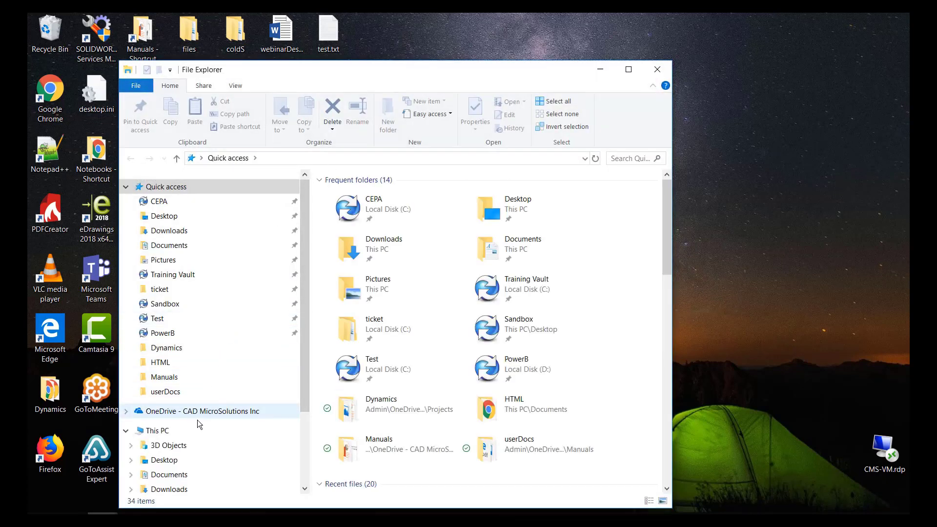
click(159, 431)
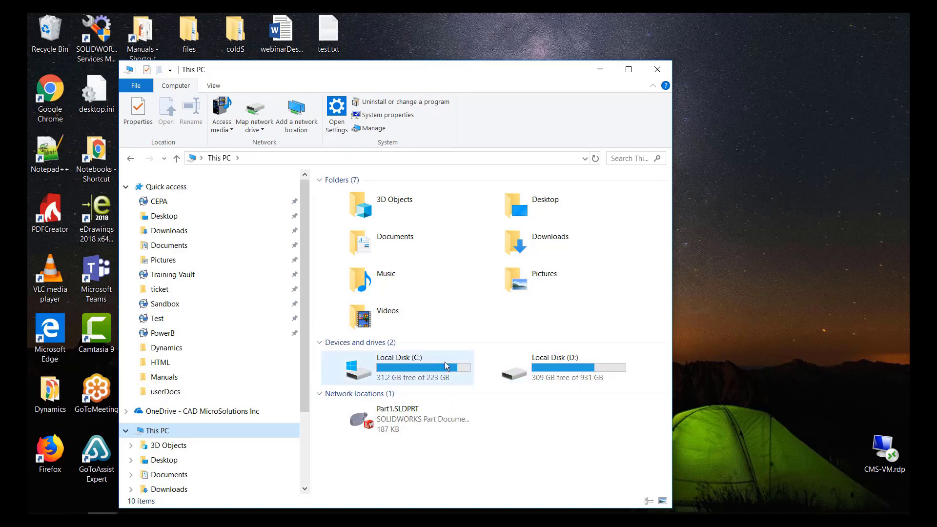
double_click(401, 376)
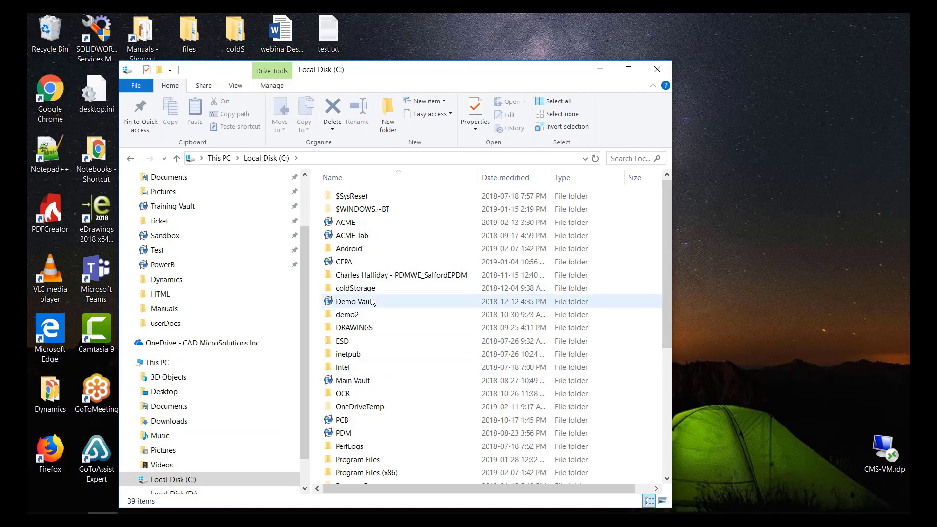
double_click(363, 459)
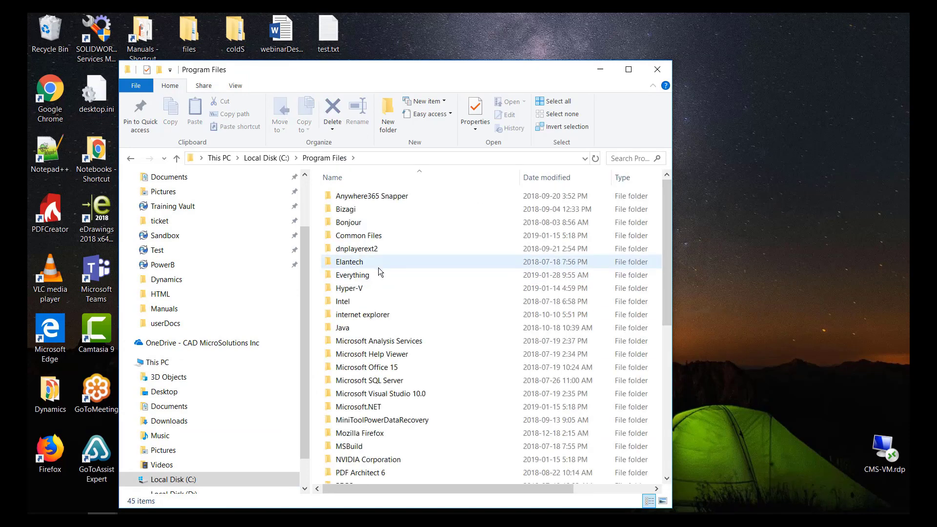
scroll(380, 436, down, 2)
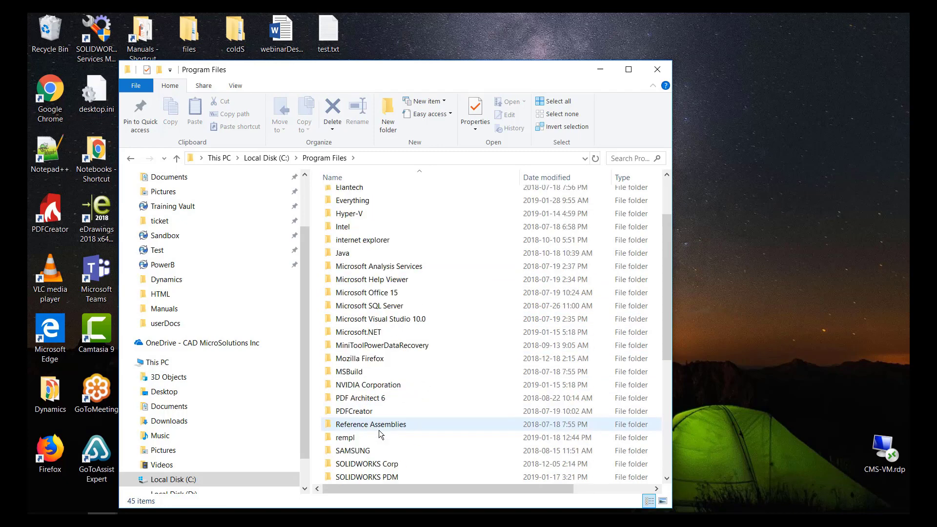
double_click(381, 475)
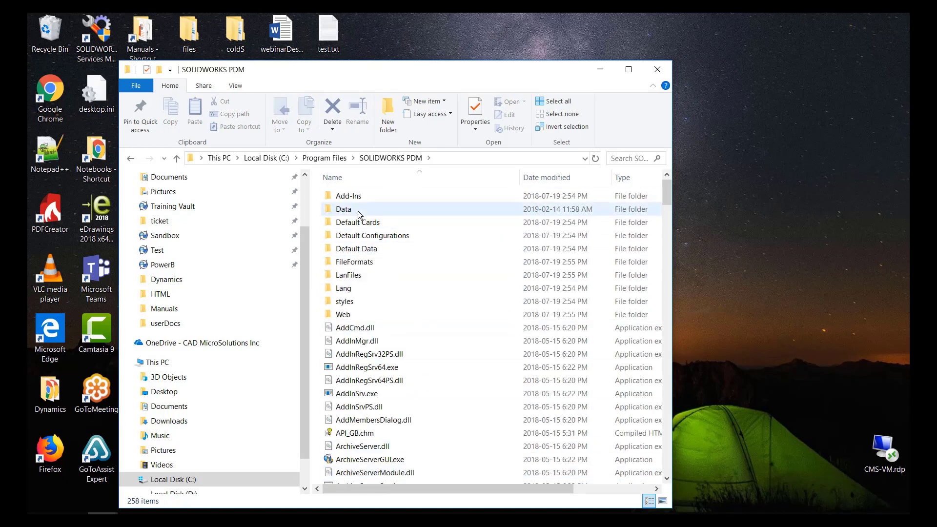
double_click(349, 210)
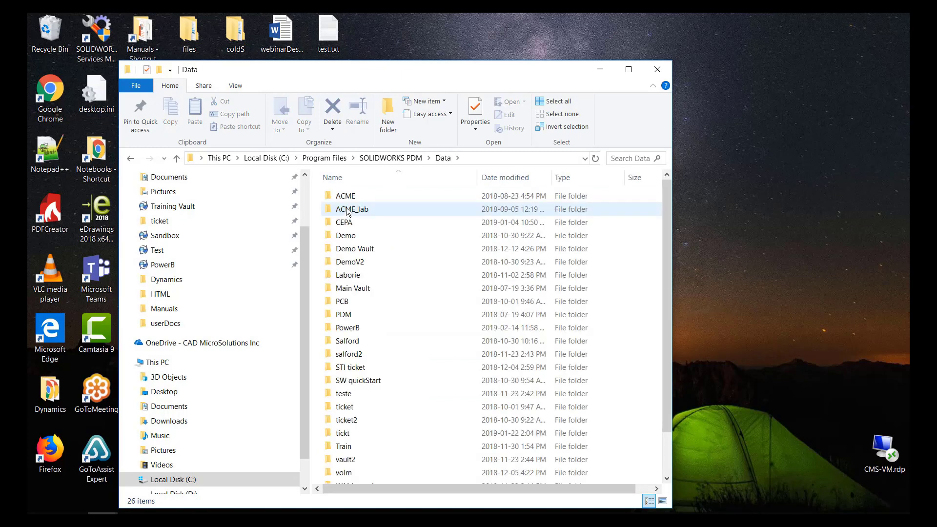
Look through the vault folders, inspect the subfolders inside ACME, and return to the Data folder.
scroll(372, 305, down, 1)
scroll(373, 305, down, 1)
scroll(367, 409, up, 2)
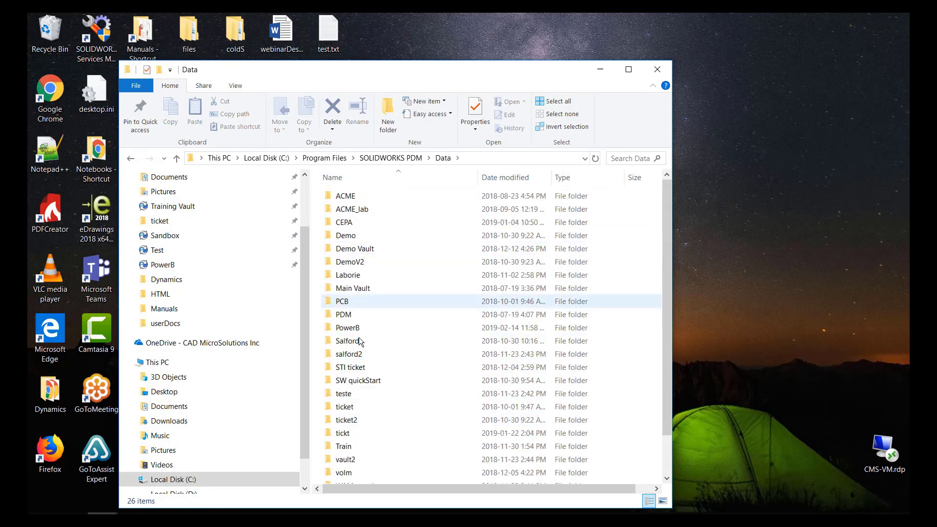
double_click(345, 197)
drag(359, 444, 319, 171)
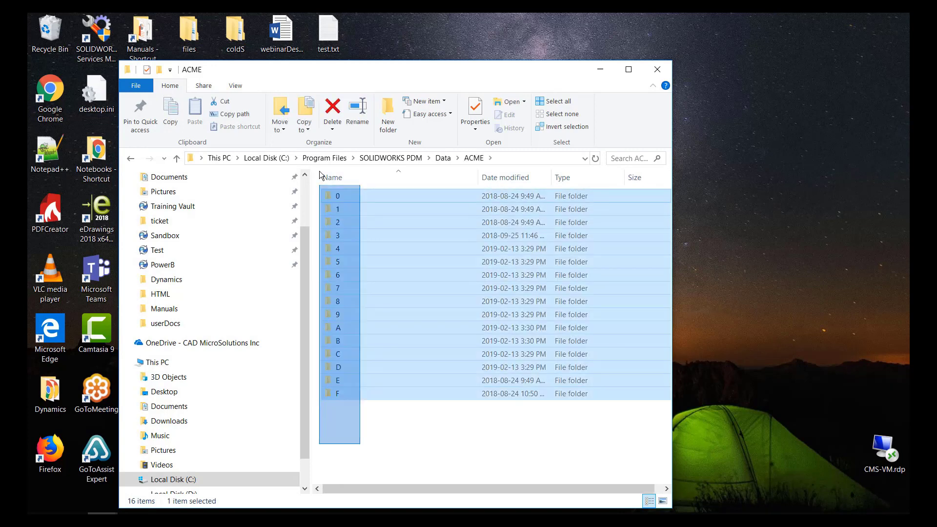
click(442, 159)
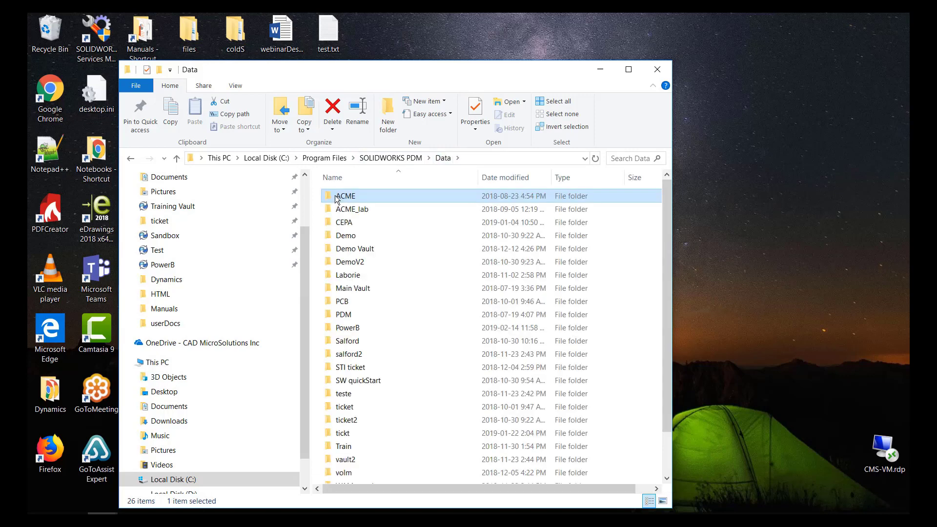
Check the ACME archive folder's size in its properties and close them without changes.
right_click(336, 198)
click(385, 503)
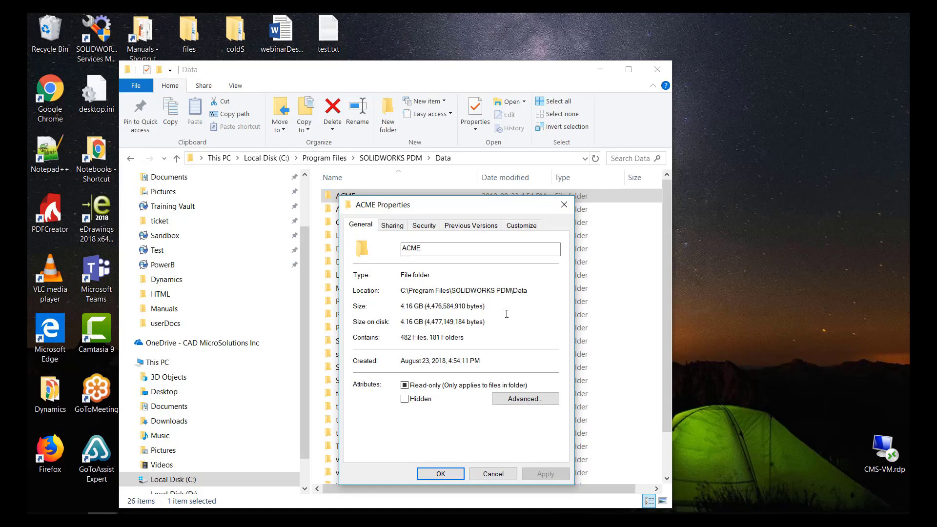
click(489, 473)
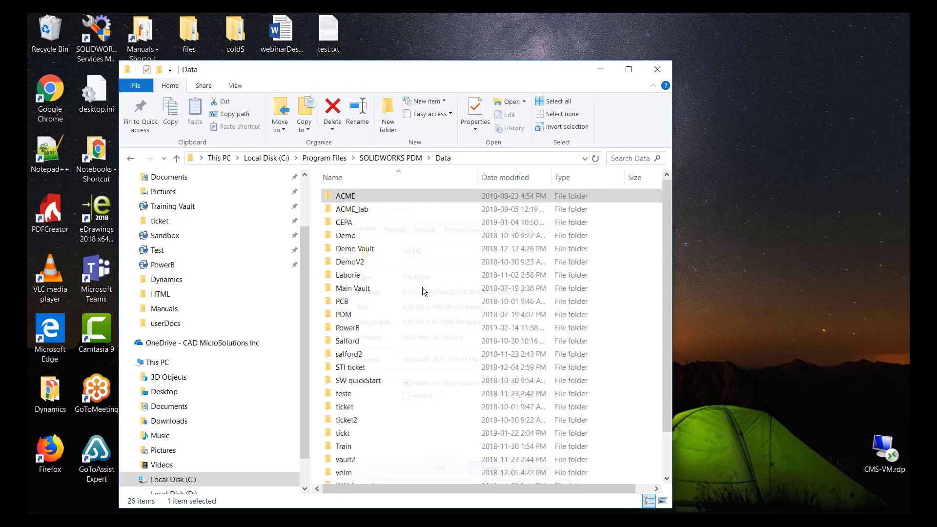
Create a folder named Vaults on Local Disk (D:) and open it.
click(214, 158)
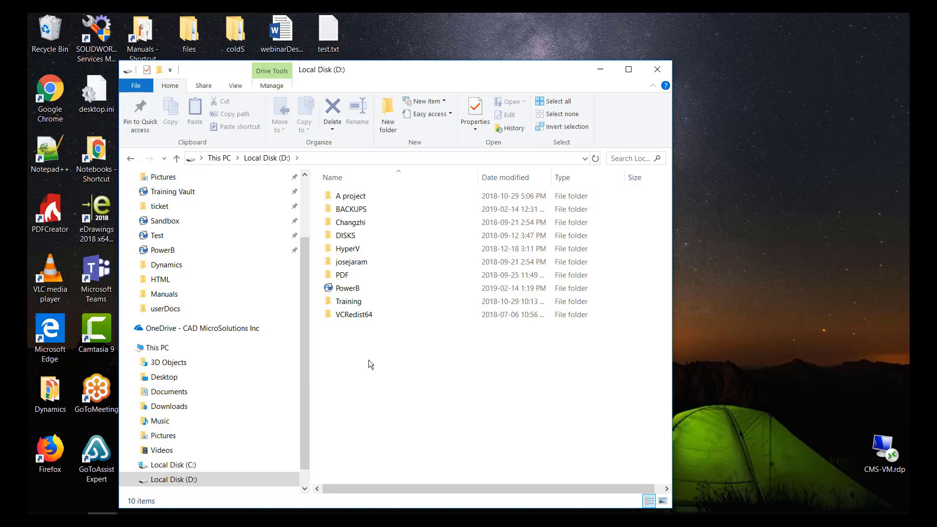
click(387, 120)
text(VAults)
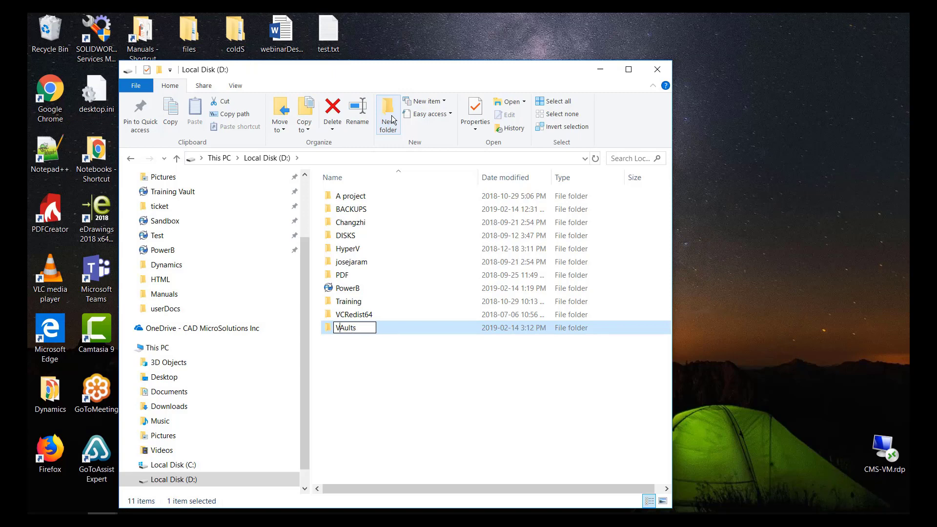
key(BackSpace)
key(BackSpace)
key(BackSpace)
key(BackSpace)
key(BackSpace)
text(aults)
key(Return)
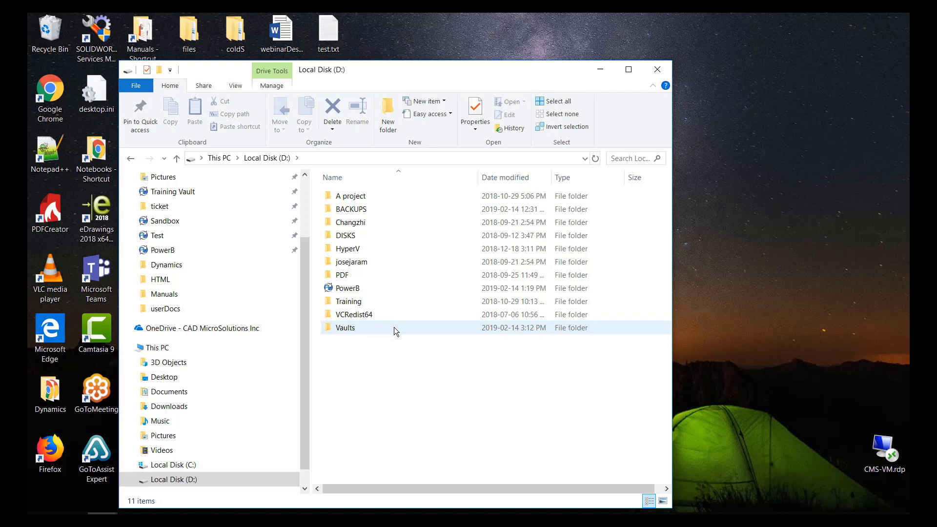
double_click(394, 327)
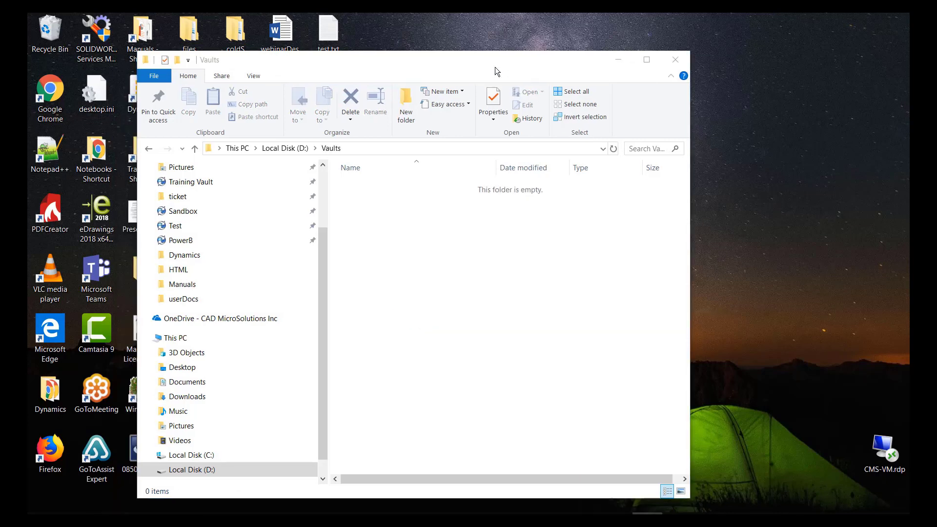
drag(495, 65, 502, 43)
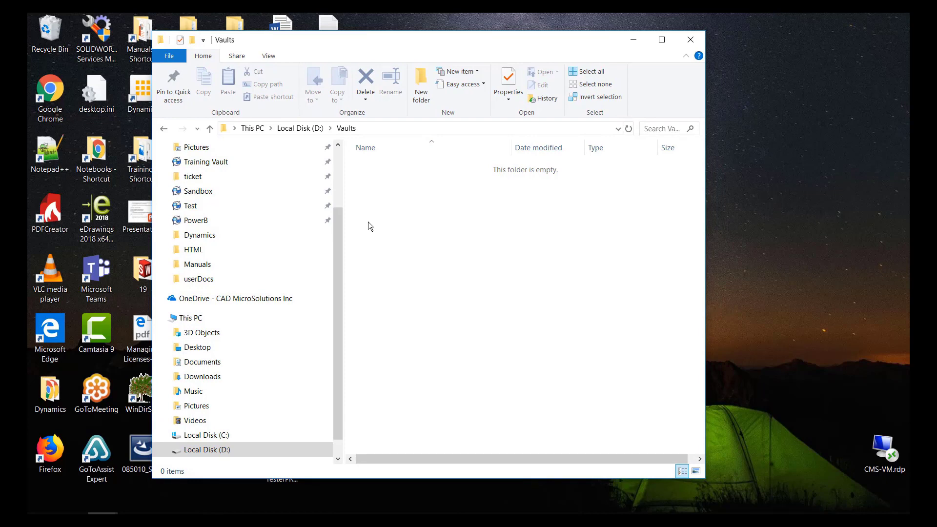
Launch the Archive Server Configuration app and list the vaults under Archives on this computer.
key(super)
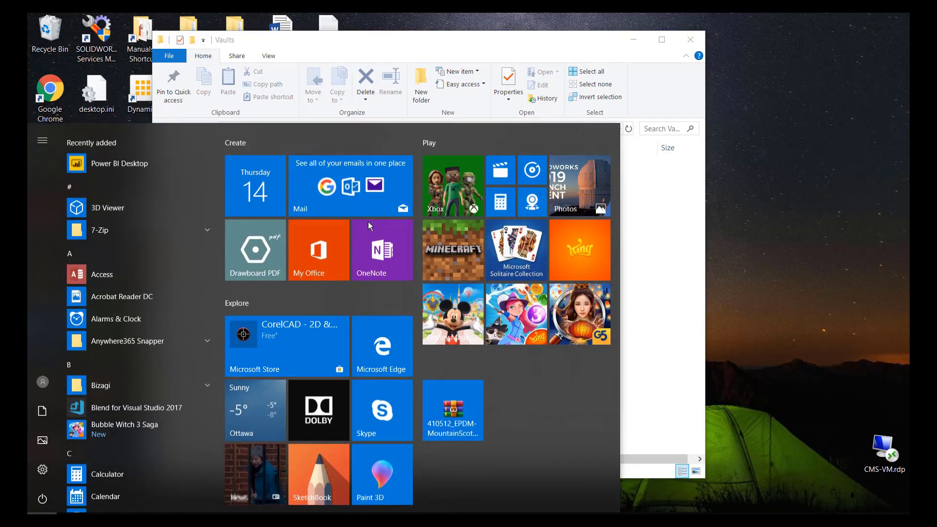
key(super)
text(archive)
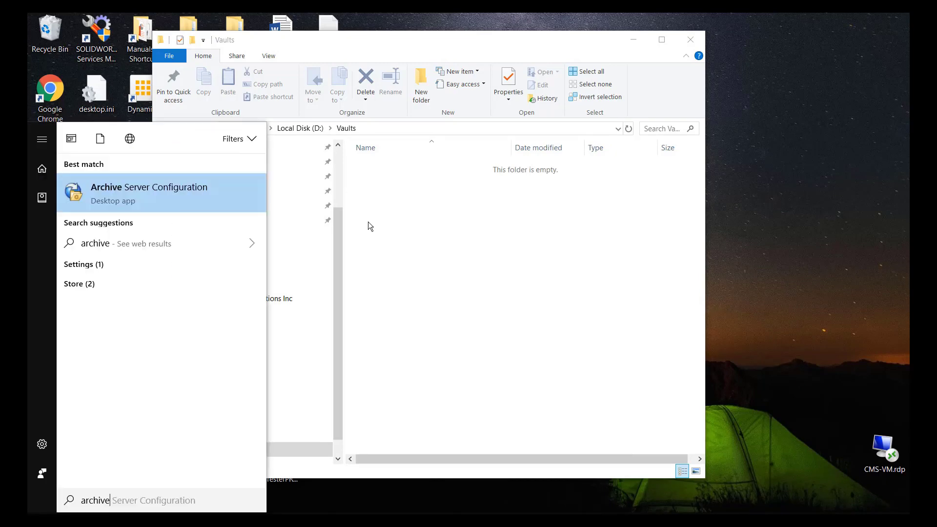
key(Return)
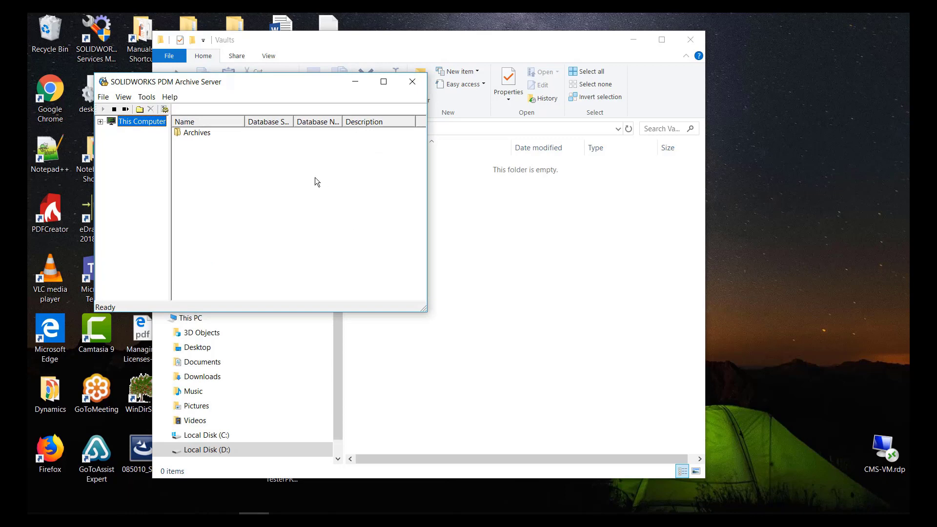
drag(246, 79, 470, 193)
click(324, 235)
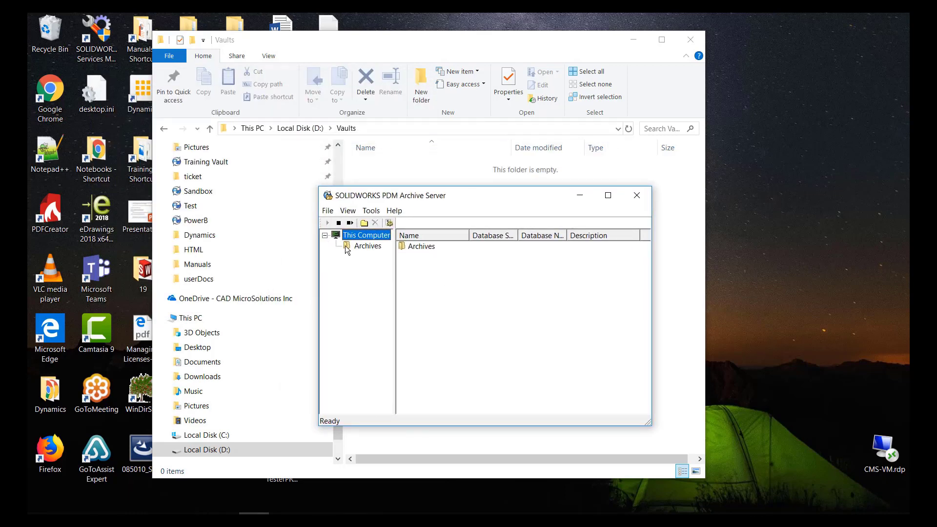
click(347, 247)
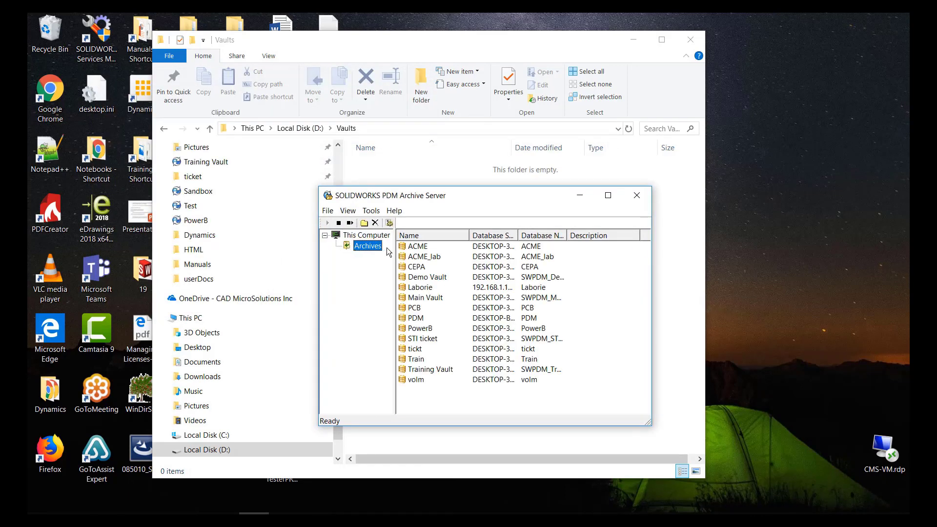
Start a relocation of the ACME vault's file archives from its Archive Server properties.
click(425, 247)
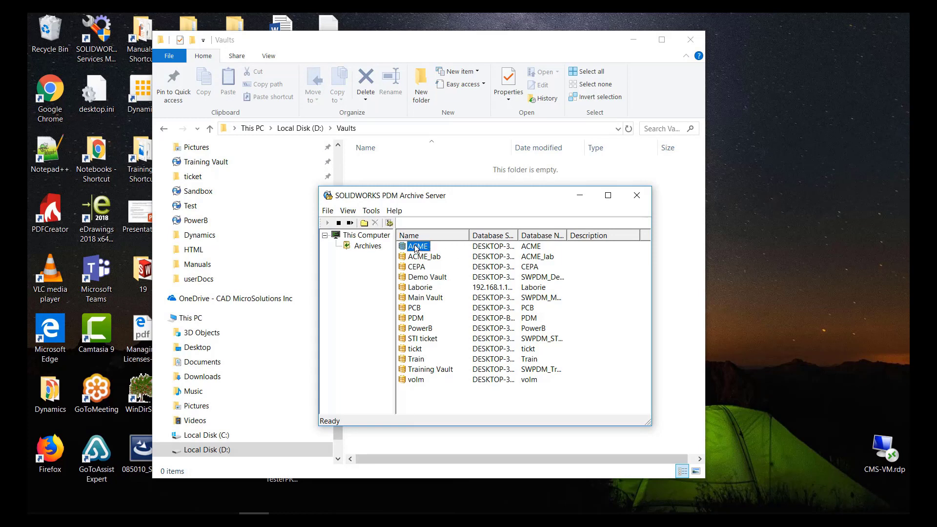
right_click(416, 250)
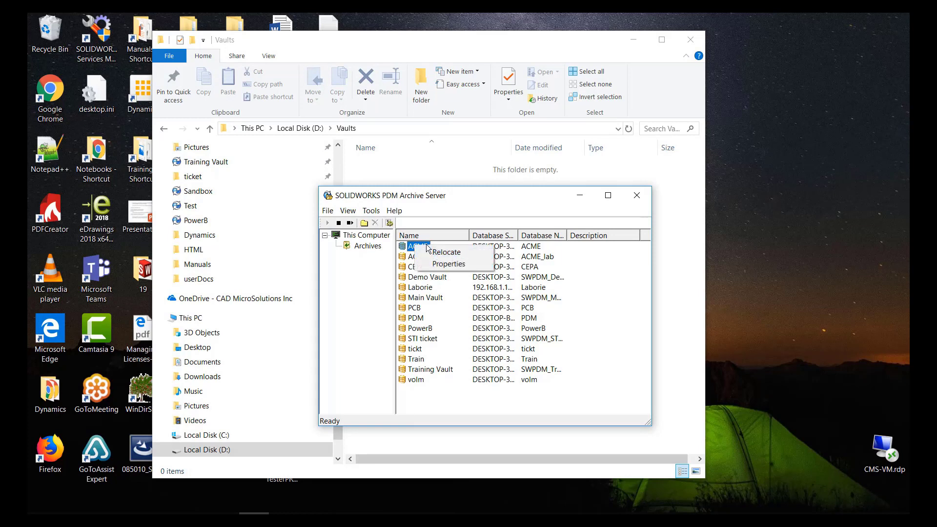
click(419, 250)
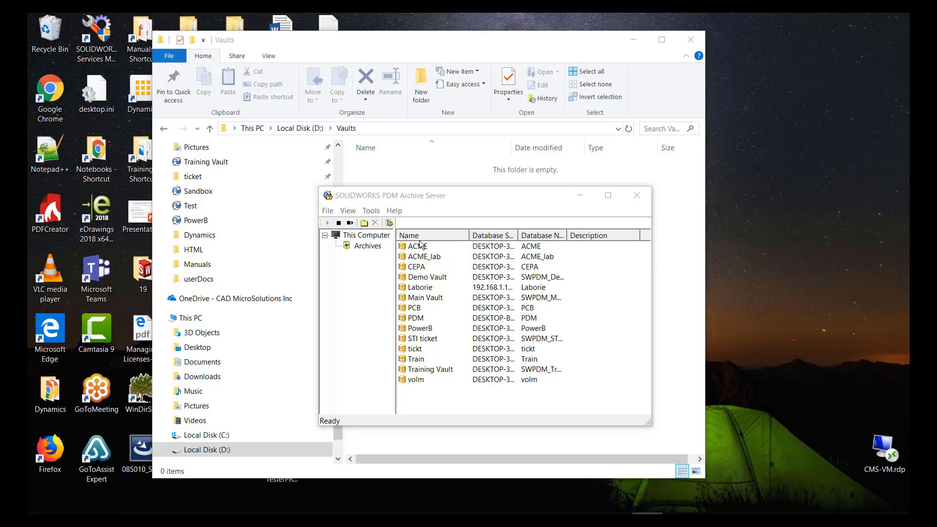
right_click(420, 248)
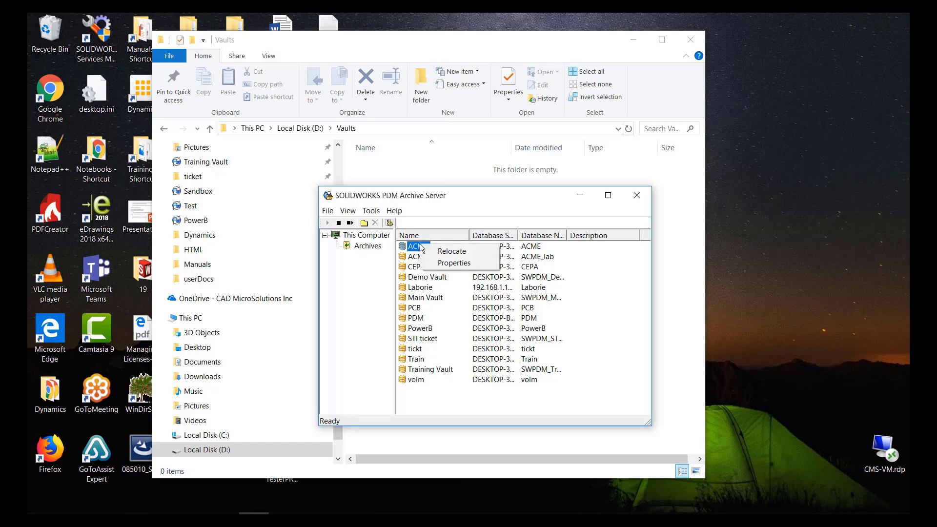
click(440, 265)
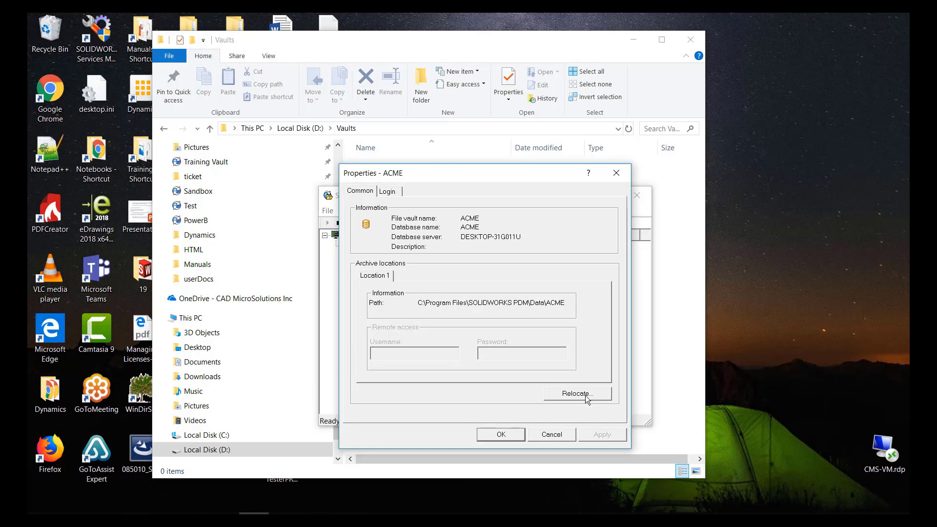
click(556, 394)
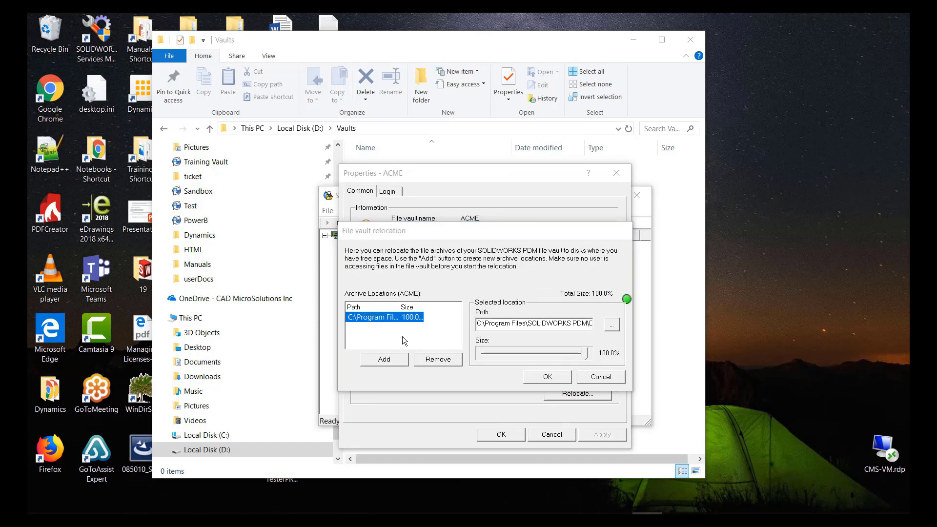
Add a new archive location for ACME with the path D:\Vaults, copied from the open Vaults folder.
click(390, 360)
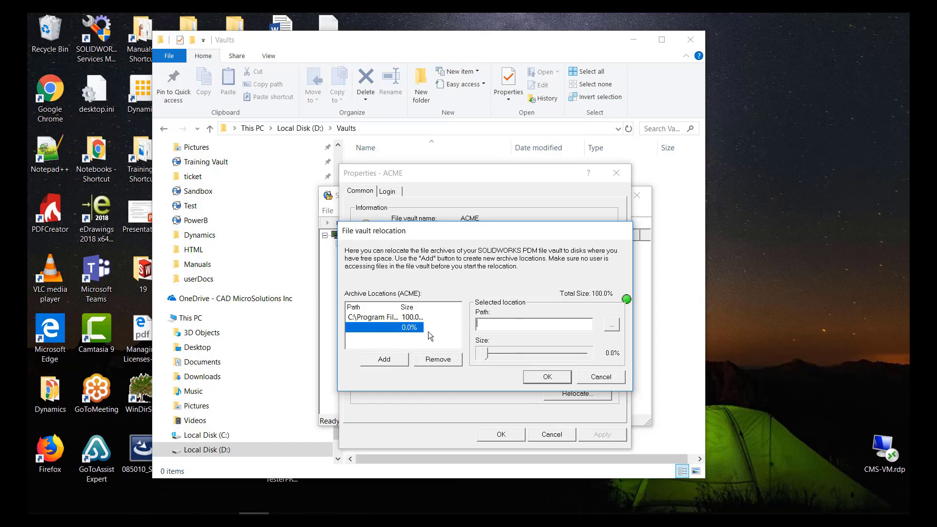
click(401, 38)
click(379, 129)
key(ctrl+c)
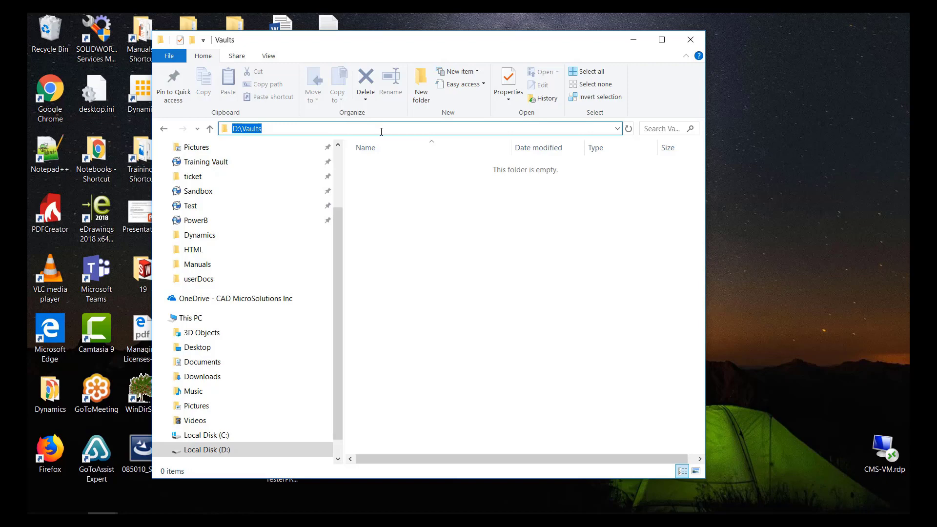
key(alt+Tab)
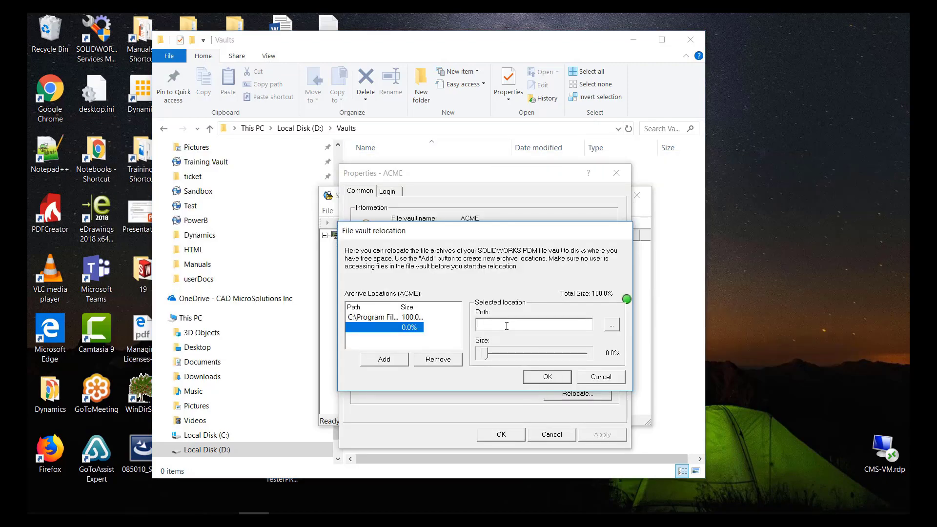
key(ctrl+v)
click(613, 326)
click(856, 301)
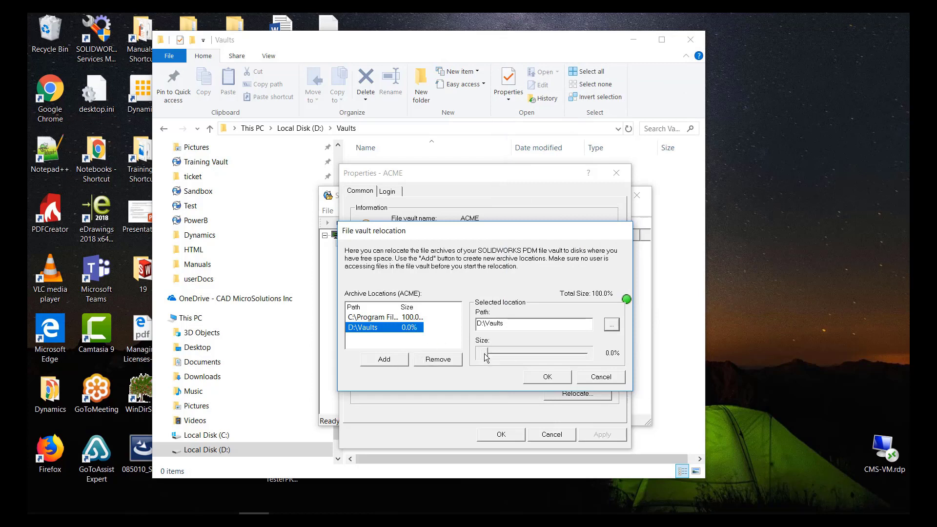
Set the archive size split between the C: location and D:\Vaults to 50.0% each.
drag(484, 354, 469, 365)
click(406, 317)
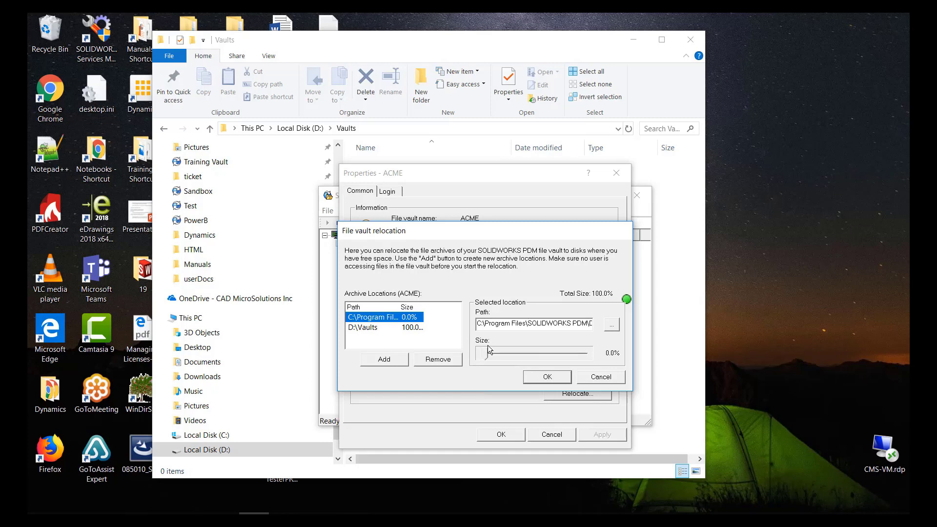
drag(487, 350, 533, 353)
click(366, 327)
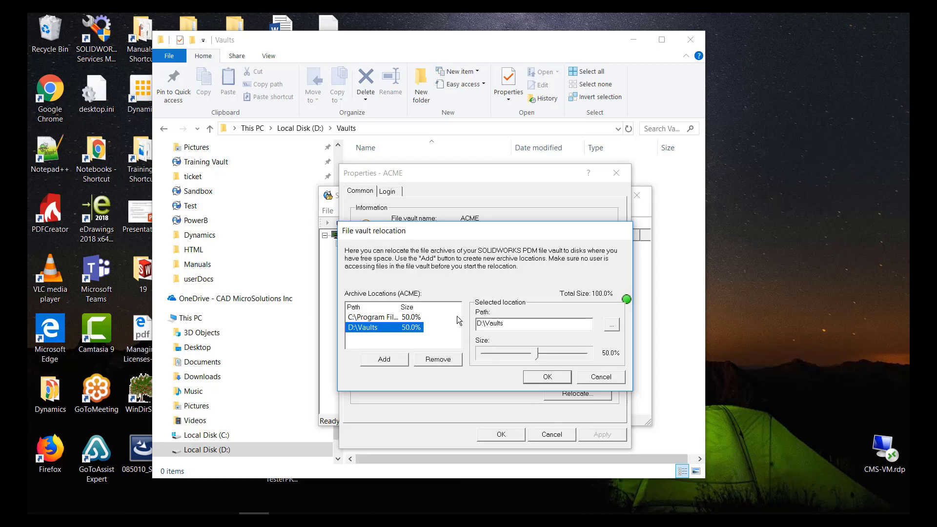
Set the archive size split to 0.0% for the C: location and 100.0% for D:\Vaults.
click(399, 317)
drag(536, 352, 617, 357)
click(385, 326)
Start the relocation of the ACME archives, confirm that no users are accessing the vault, and let the program keep running until it responds.
click(545, 377)
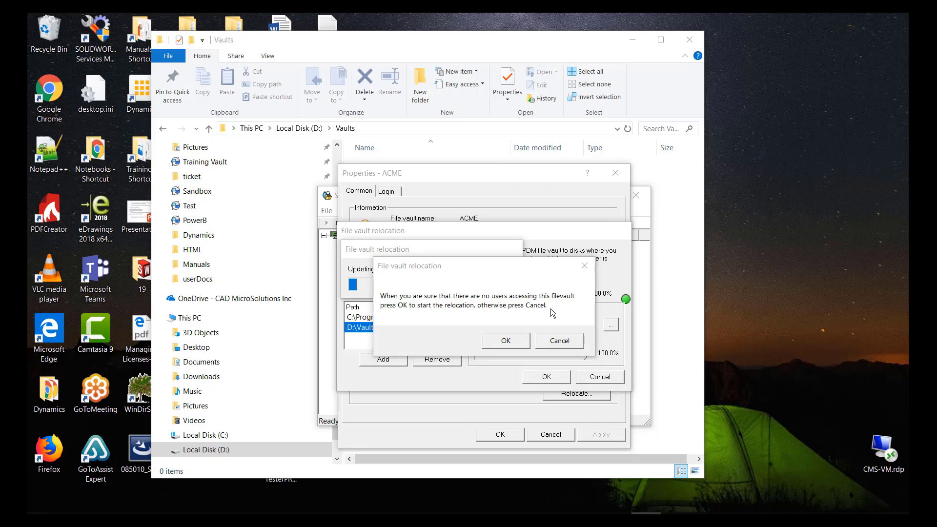
click(559, 341)
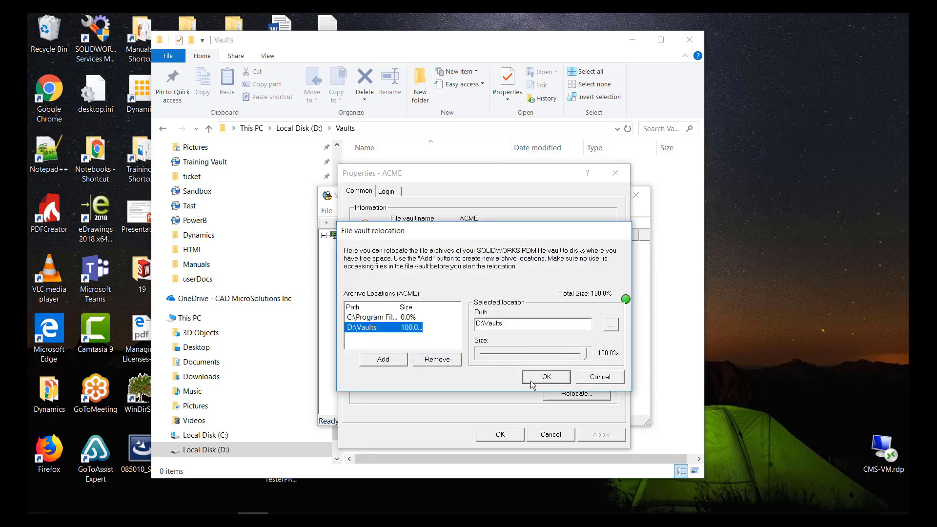
click(546, 378)
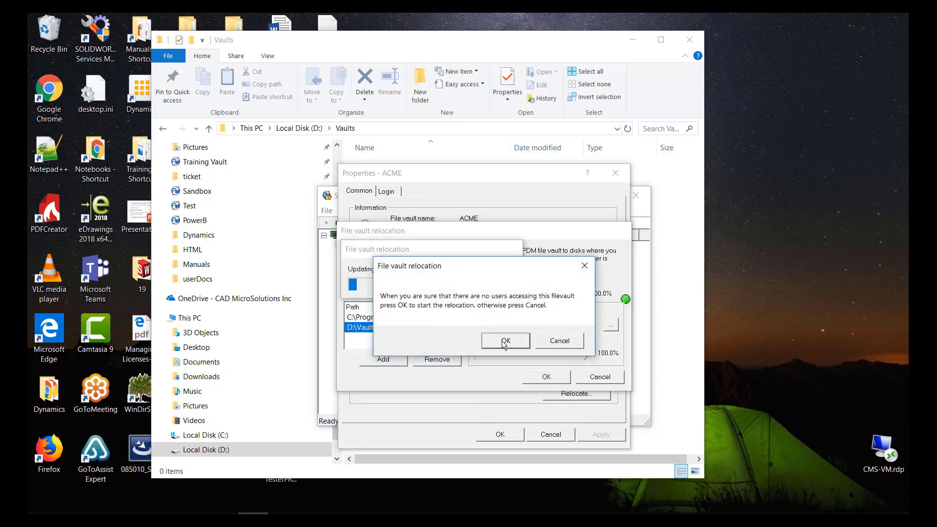
click(504, 341)
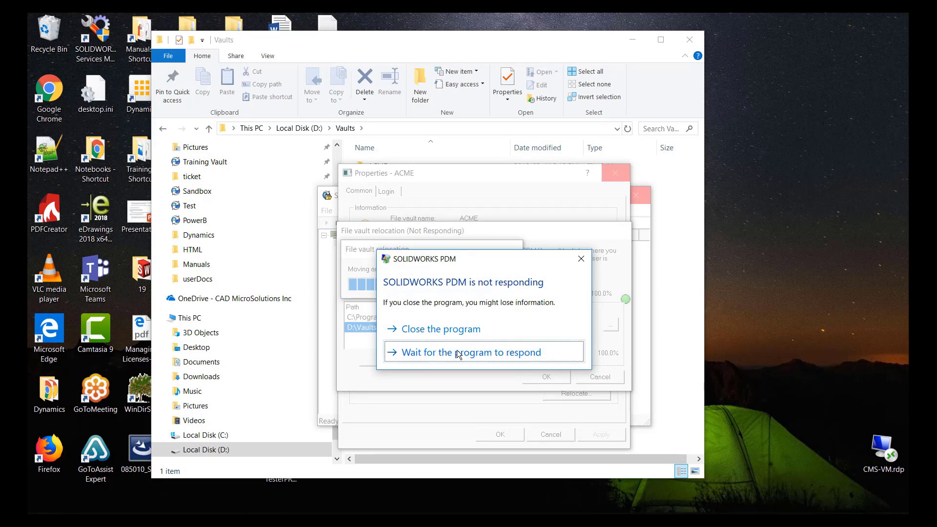
click(403, 355)
click(419, 358)
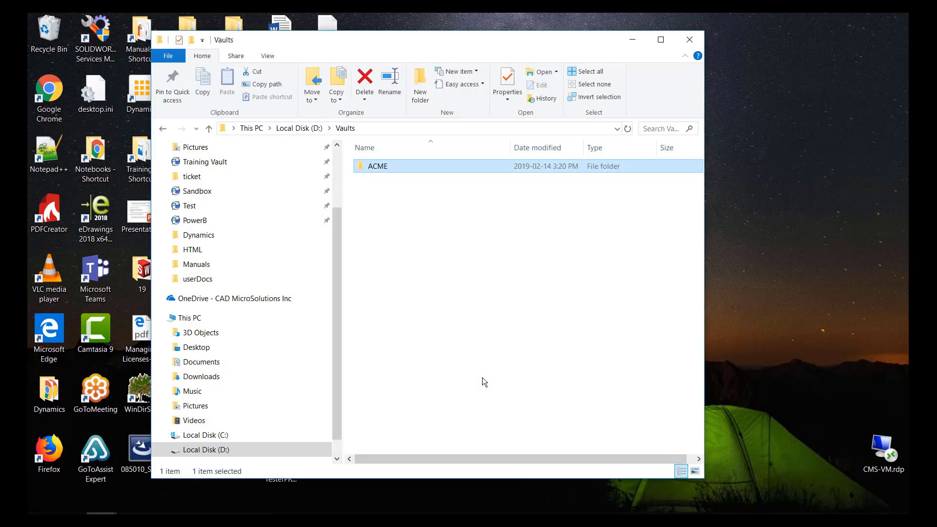
Switch to the This PC window and open the Program Files folder on Local Disk (C:).
click(102, 519)
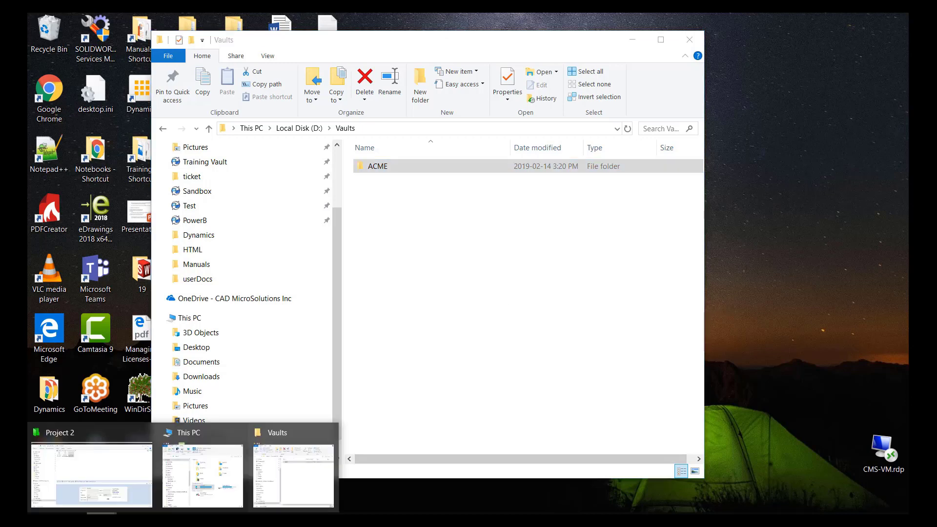
click(102, 519)
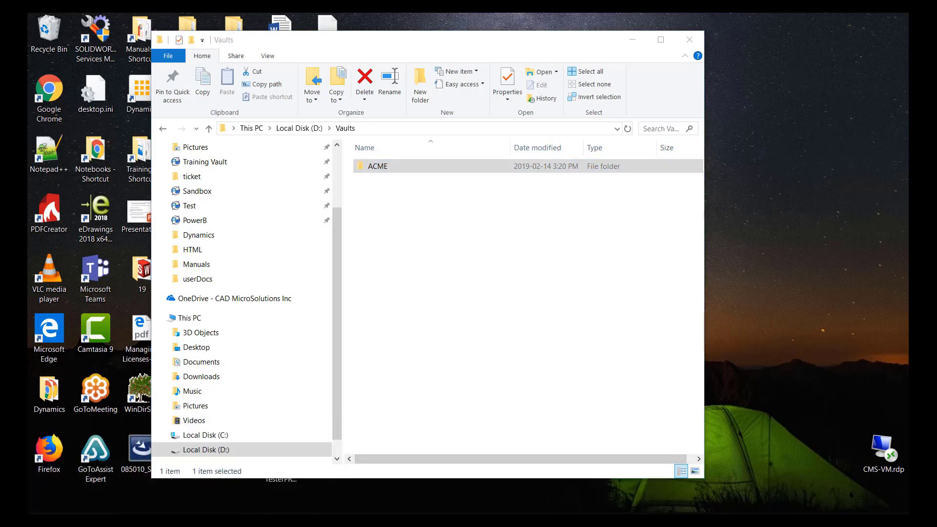
mouse_move(102, 519)
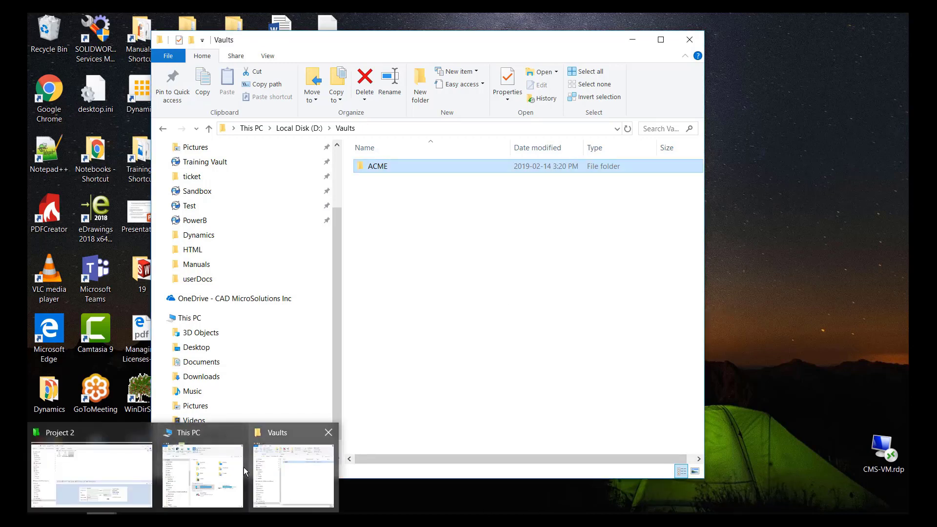
click(223, 469)
double_click(367, 335)
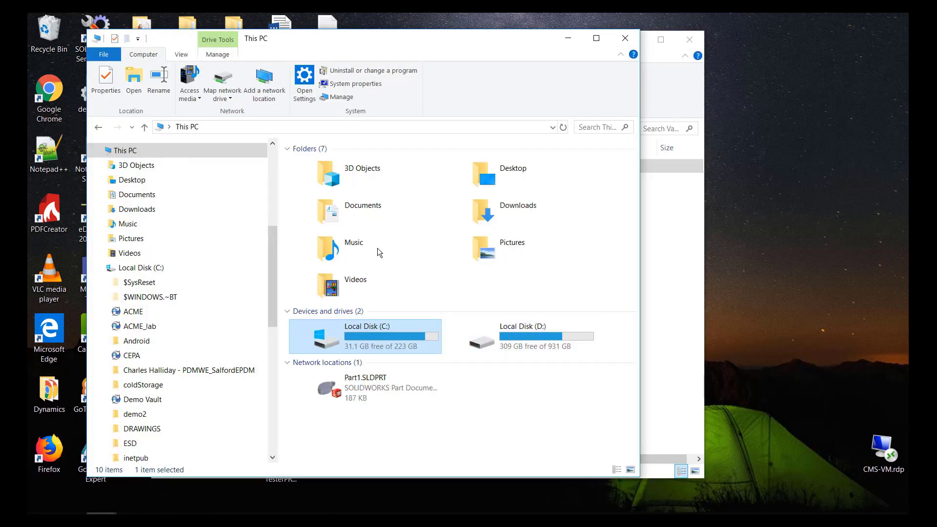
key(s)
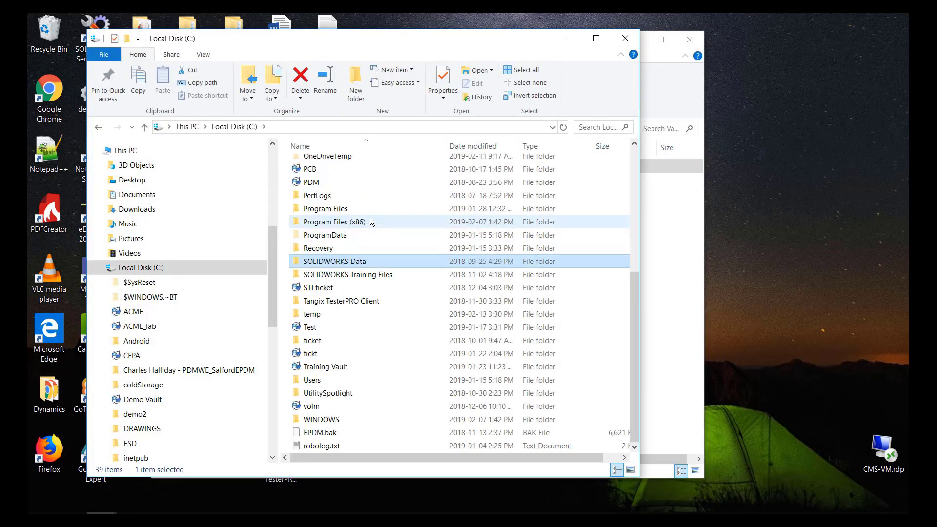
text(spr)
key(Return)
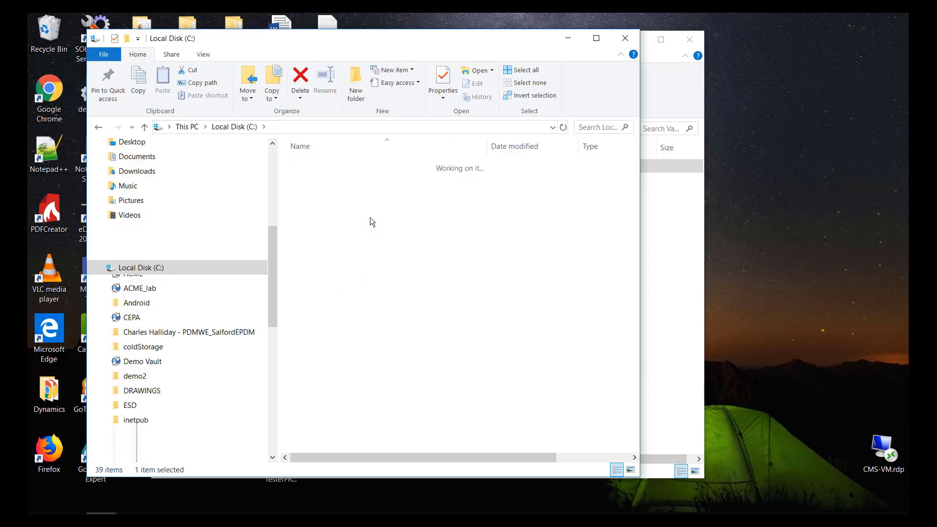
Examine the contents of the old archive folder SOLIDWORKS PDM\Data\ACME, and close both folder windows.
text(so)
key(Down)
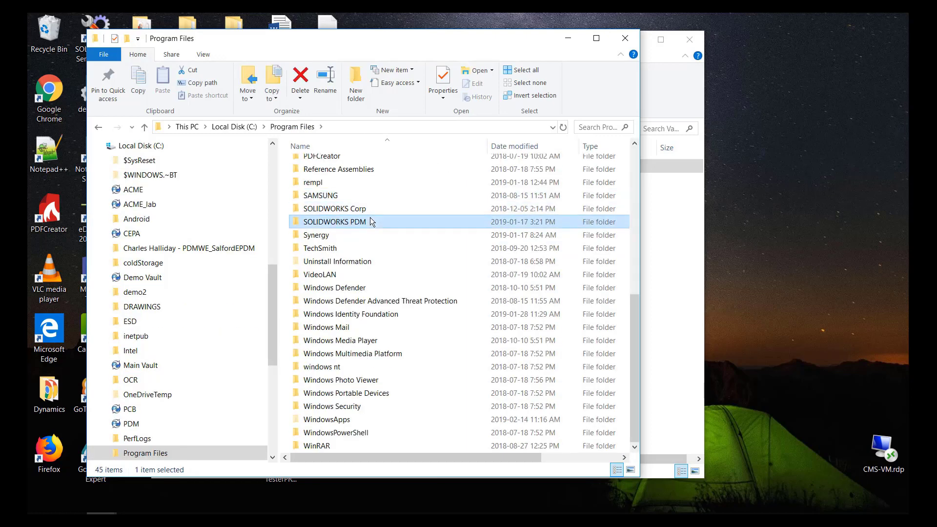
key(Return)
key(Down)
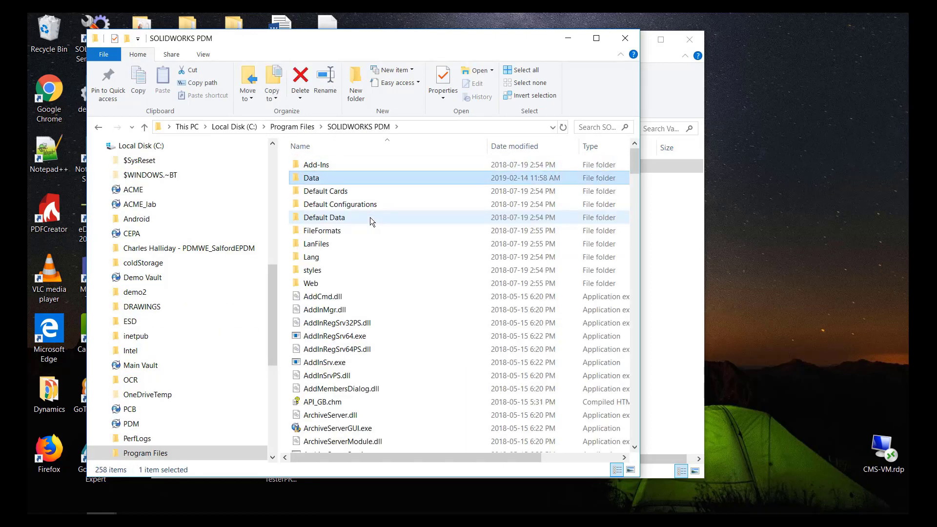
key(Return)
double_click(340, 165)
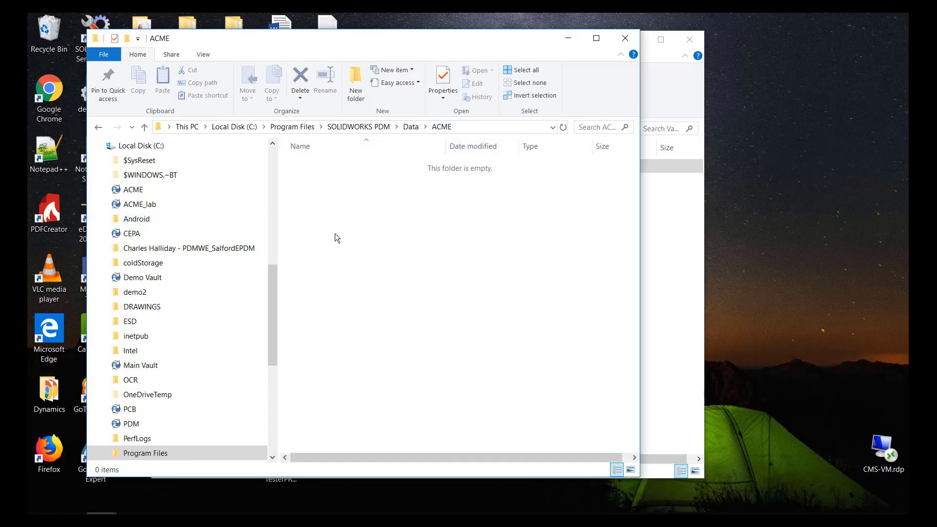
click(624, 38)
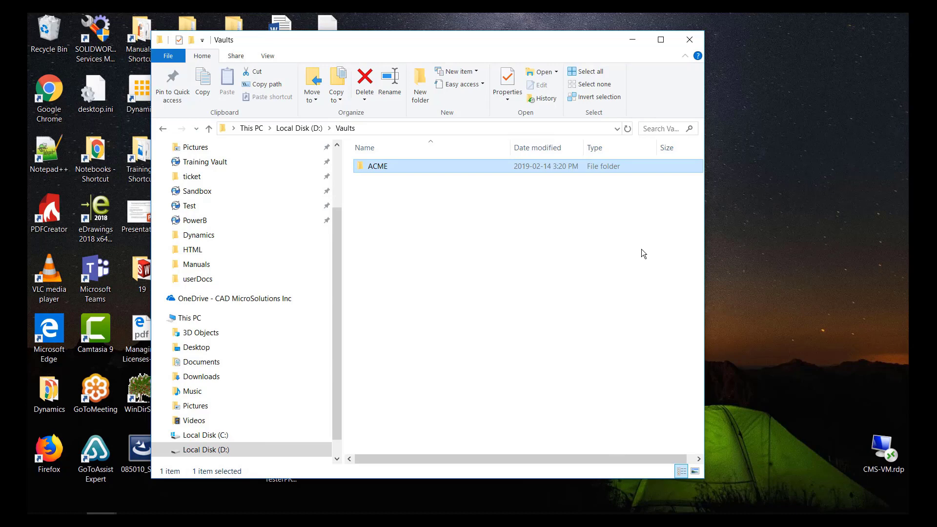
click(690, 39)
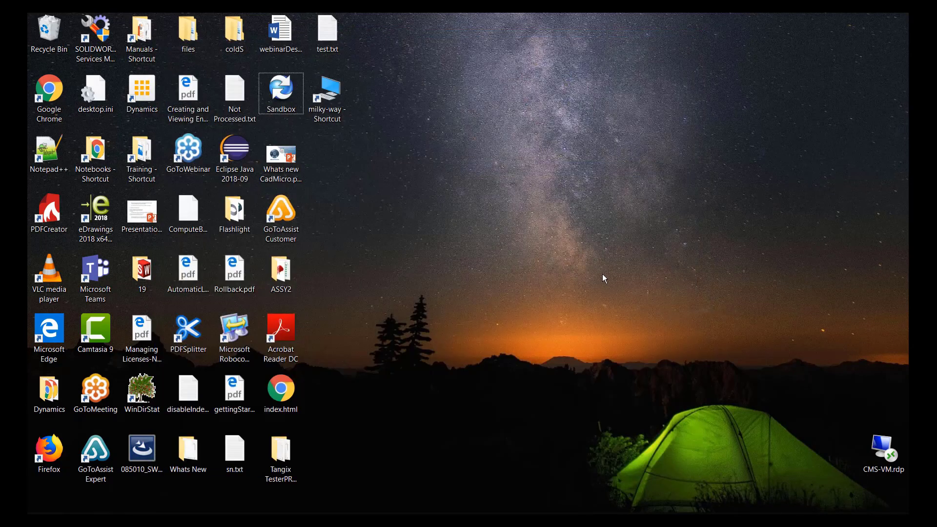